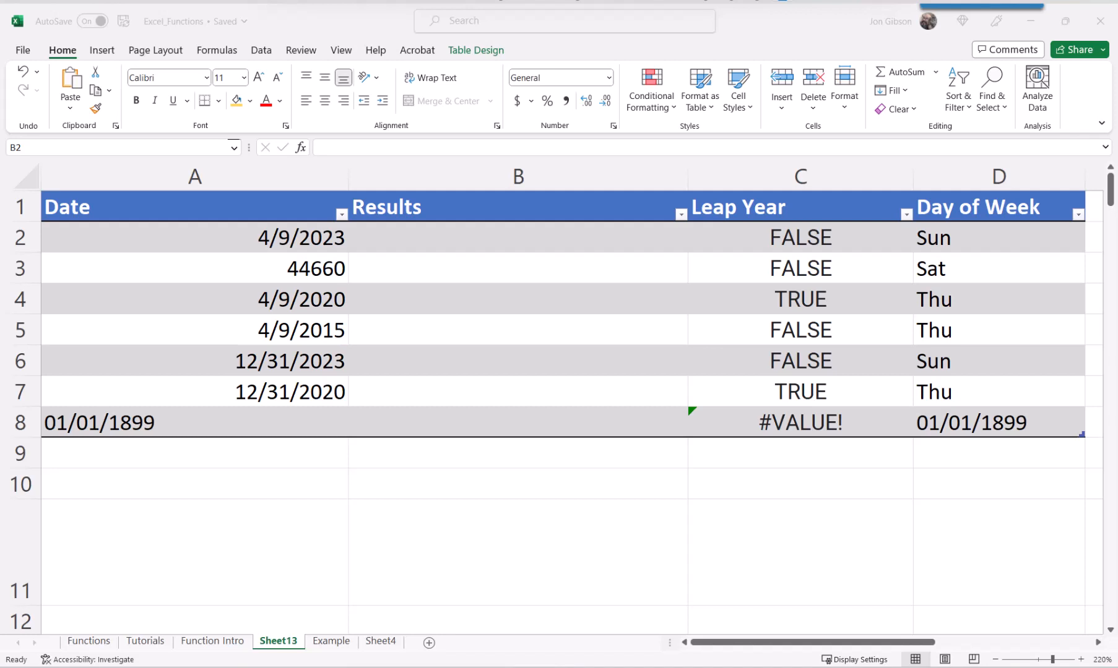
# - Fill the Results column with ISO week numbers by entering =isoweeknum(a2) in cell B2
pyautogui.hotkey('alt', 'Tab')
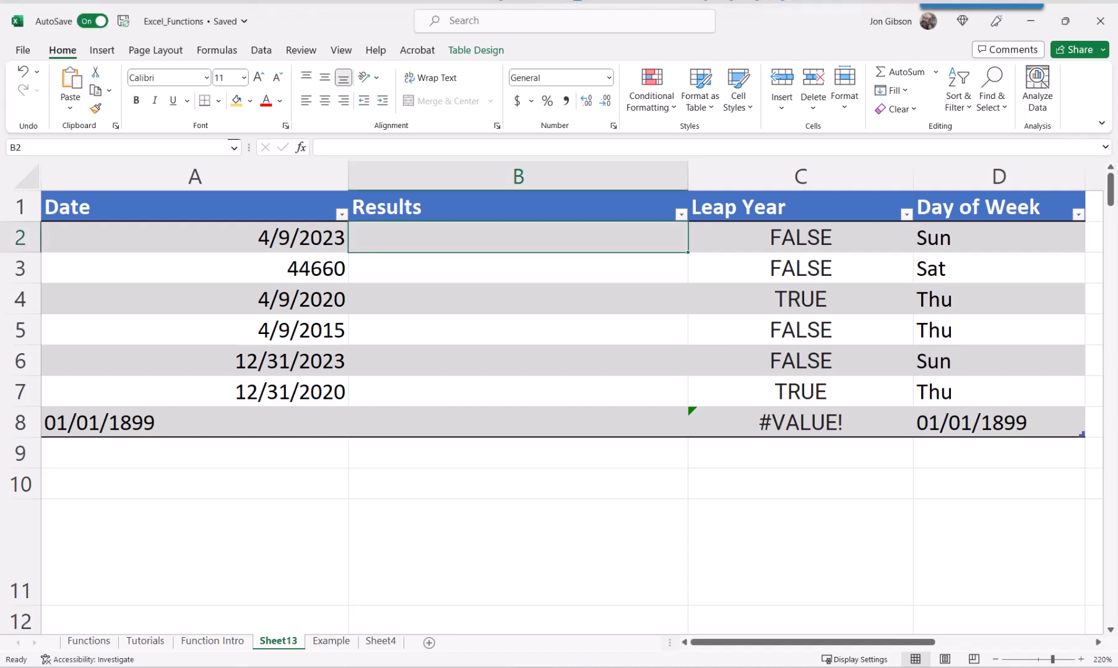
pyautogui.write('=iso')
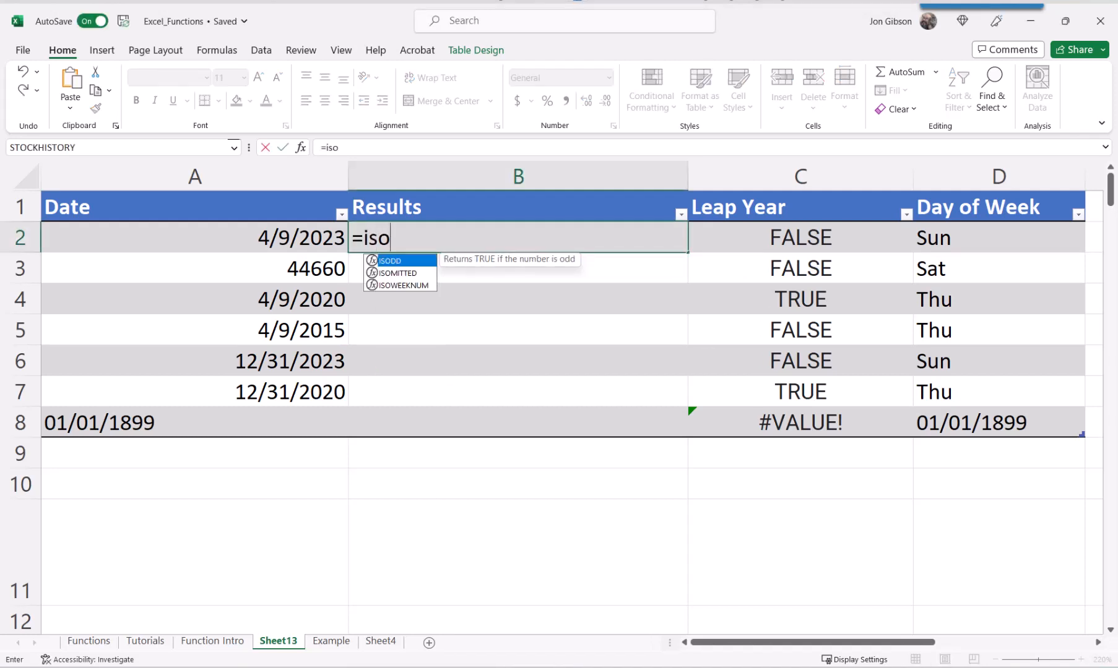
pyautogui.write('weeknum(')
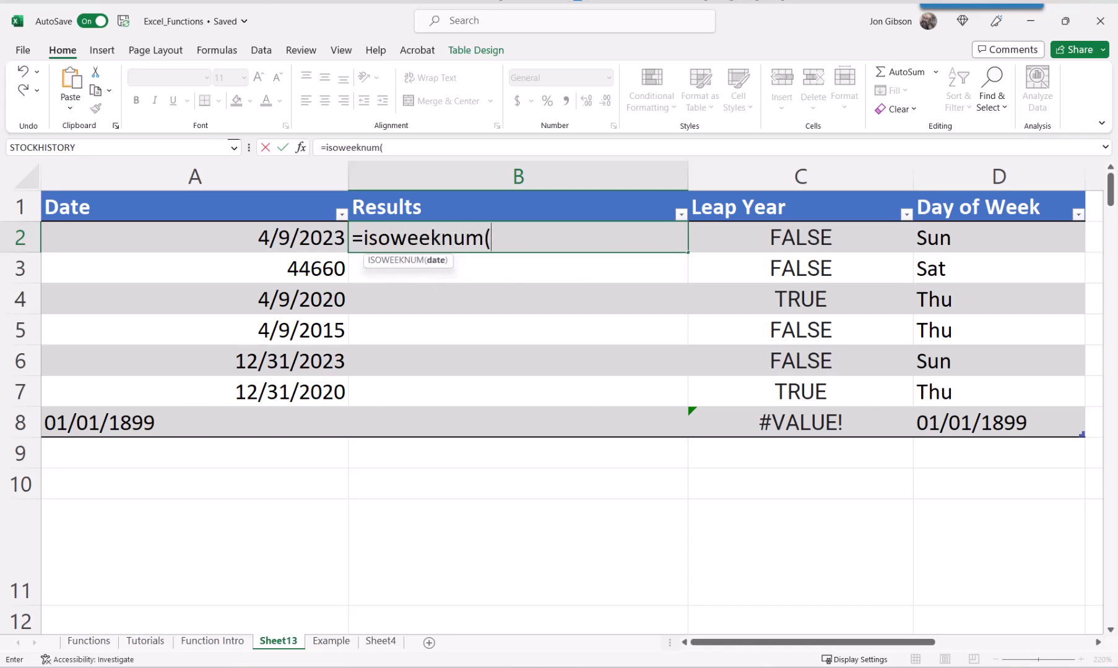
pyautogui.write('a2)')
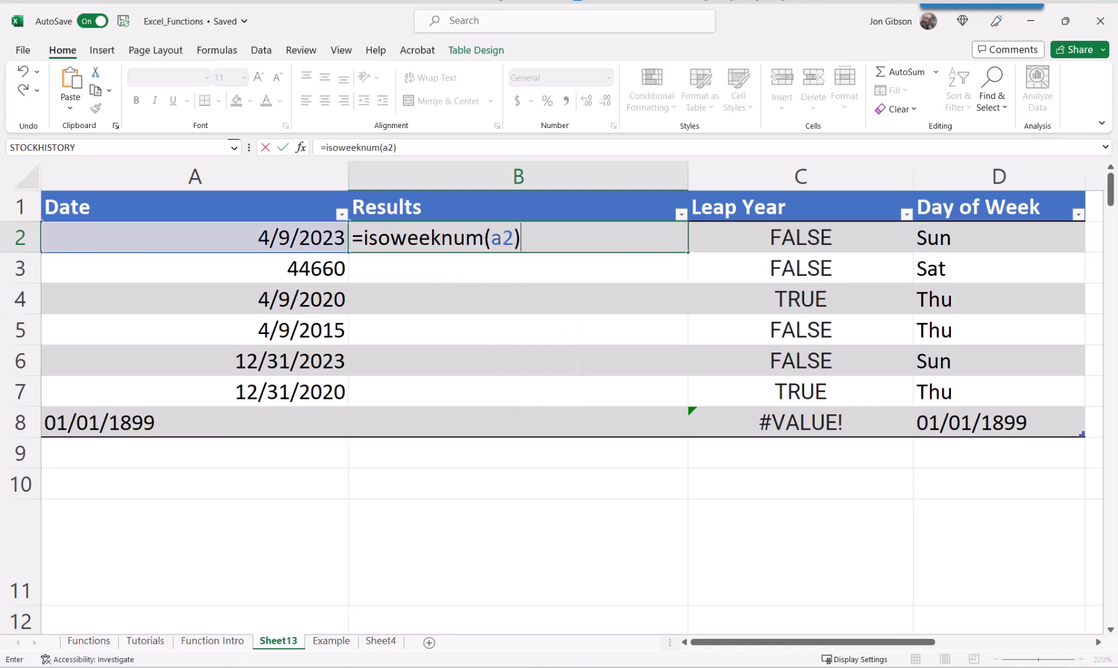
pyautogui.press('Return')
pyautogui.press('Up')
pyautogui.press('Up')
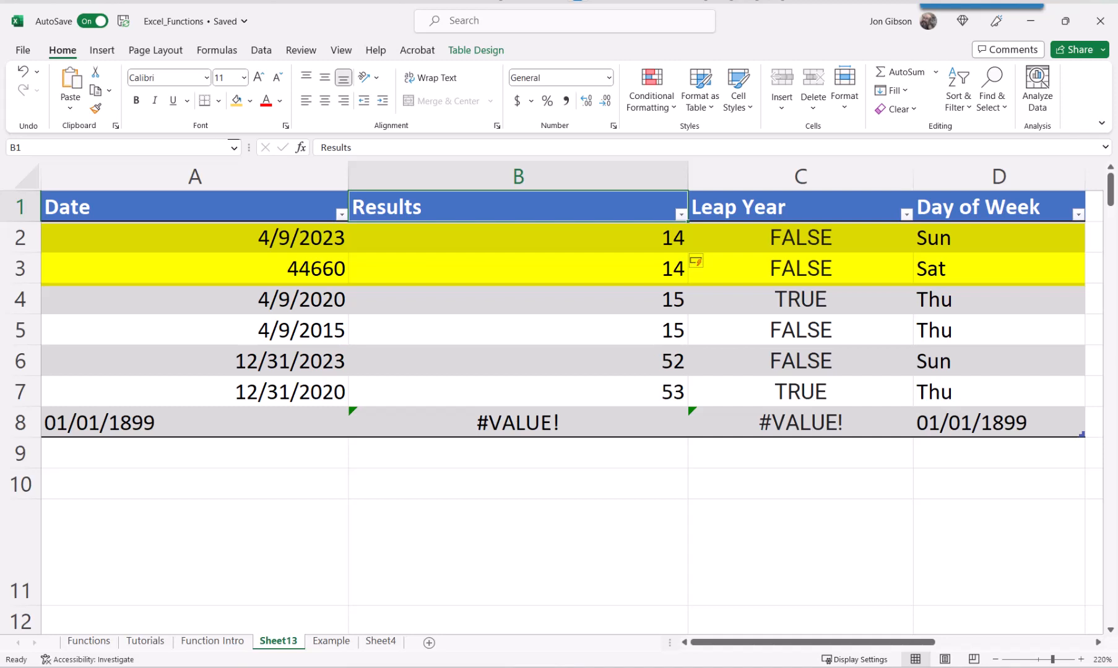
pyautogui.hotkey('alt', 'Tab')
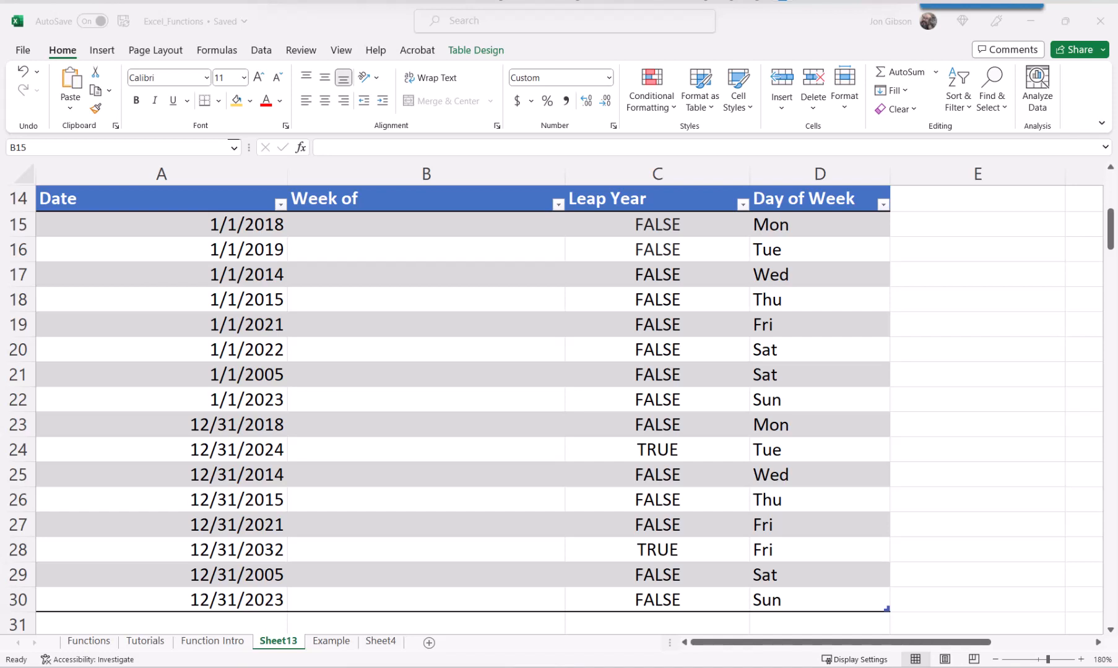
# - Fill the Week of column with ISO week numbers by entering =ISOWEEKNUM(A15) in cell B15
pyautogui.click(426, 225)
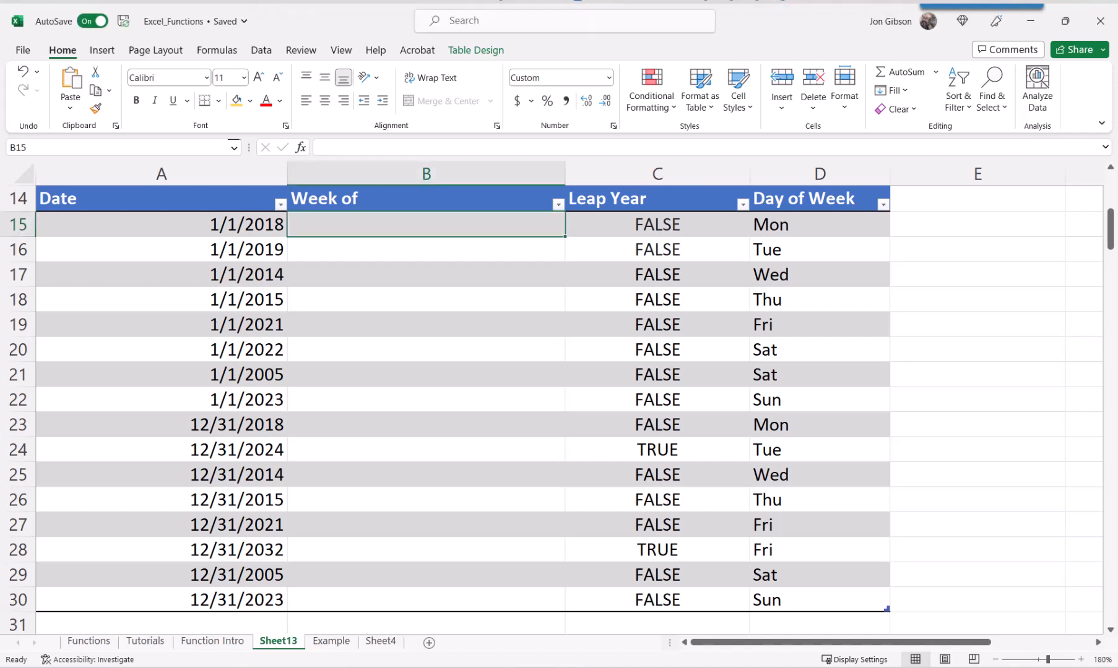
pyautogui.write('=')
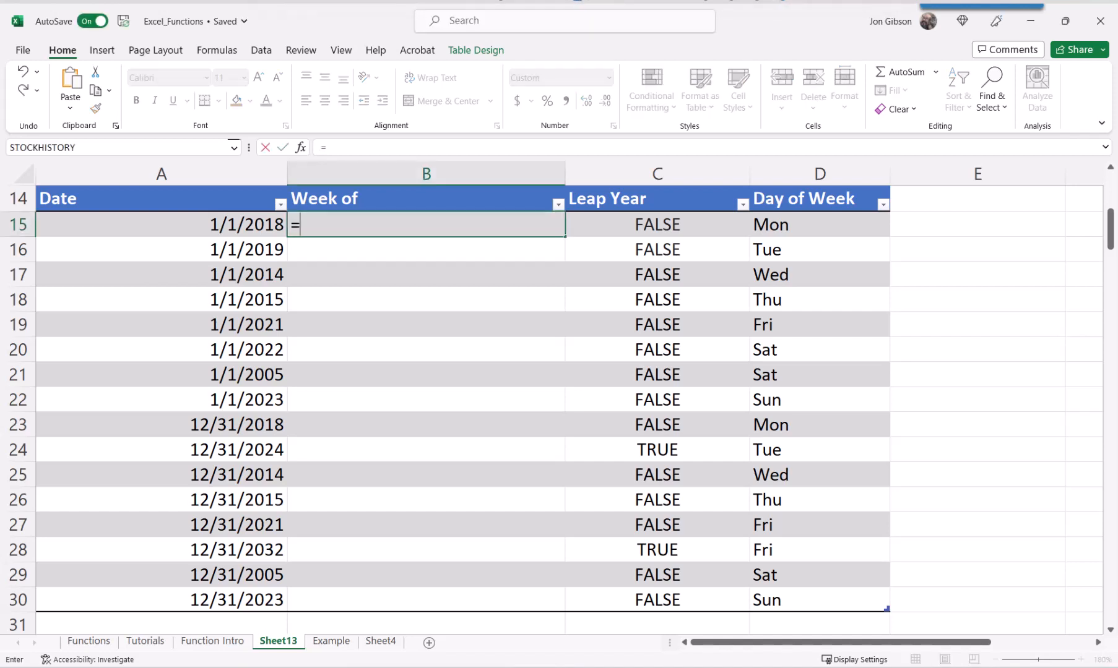
pyautogui.write('ISOWEEKNUM')
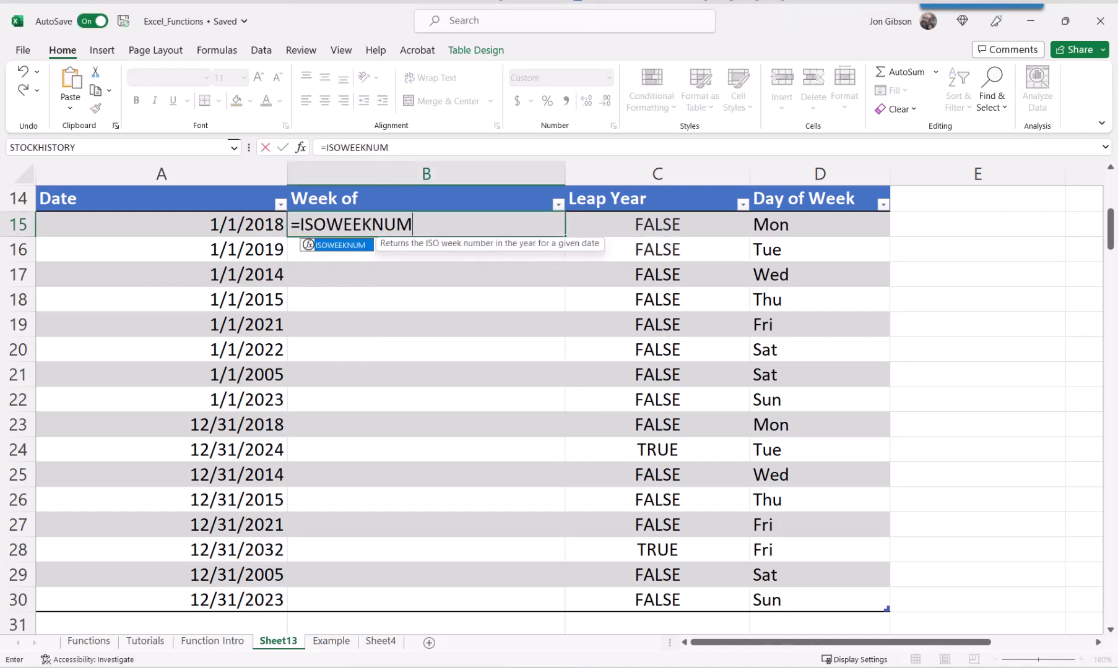
pyautogui.write('(A15)')
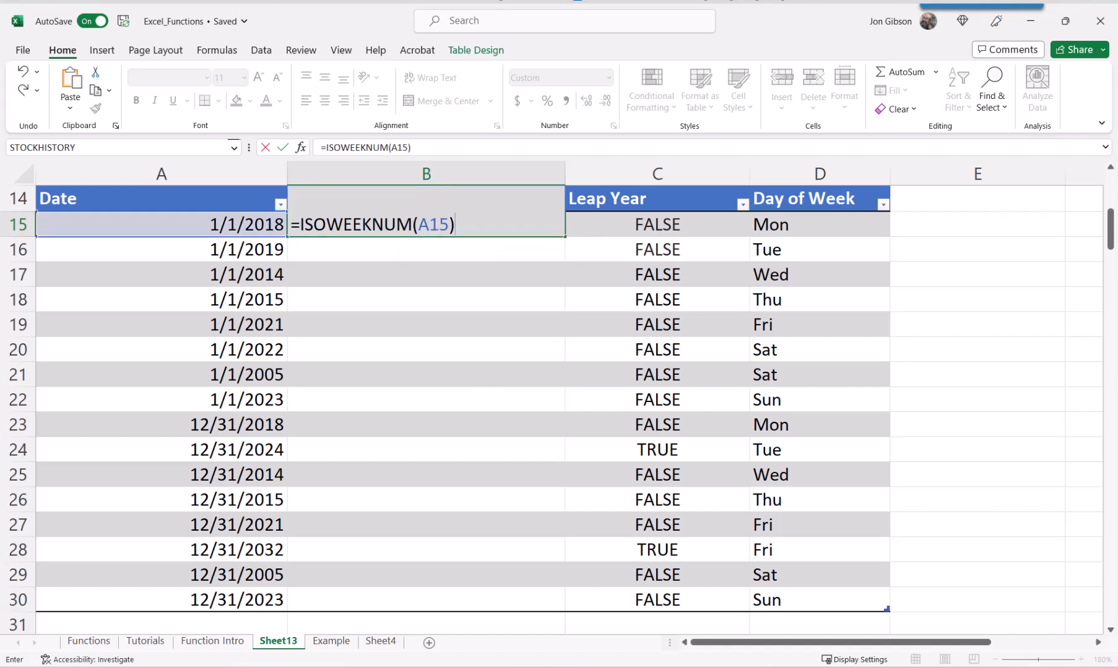
pyautogui.press('Return')
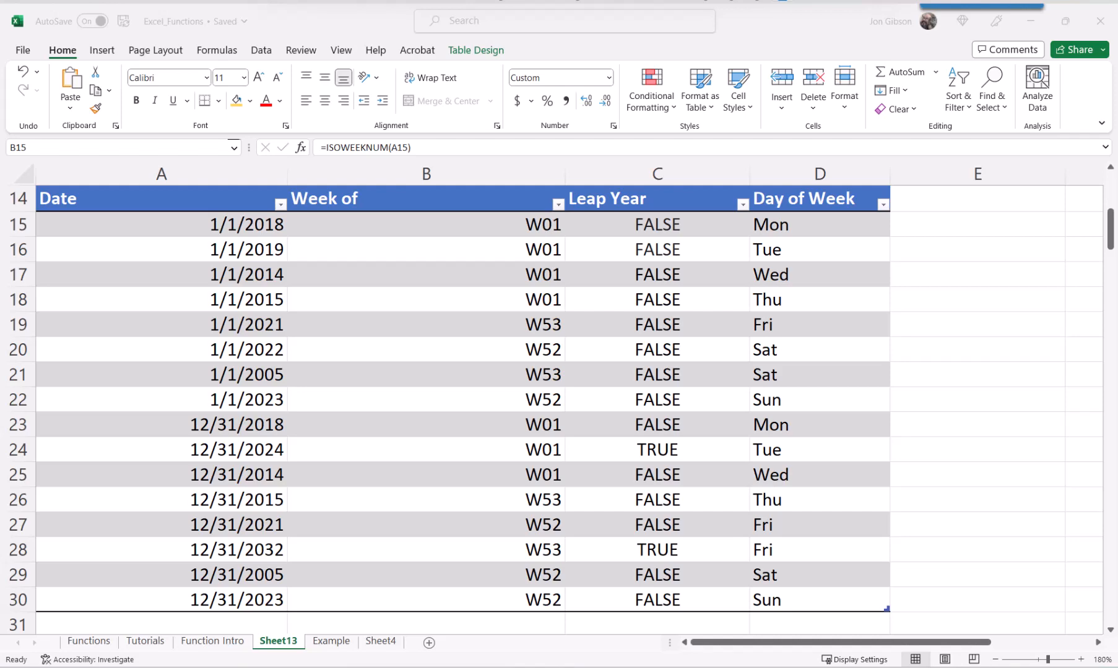
# - Open the detailed number format settings for cell B15 to inspect its custom format
pyautogui.hotkey('alt', 'Tab')
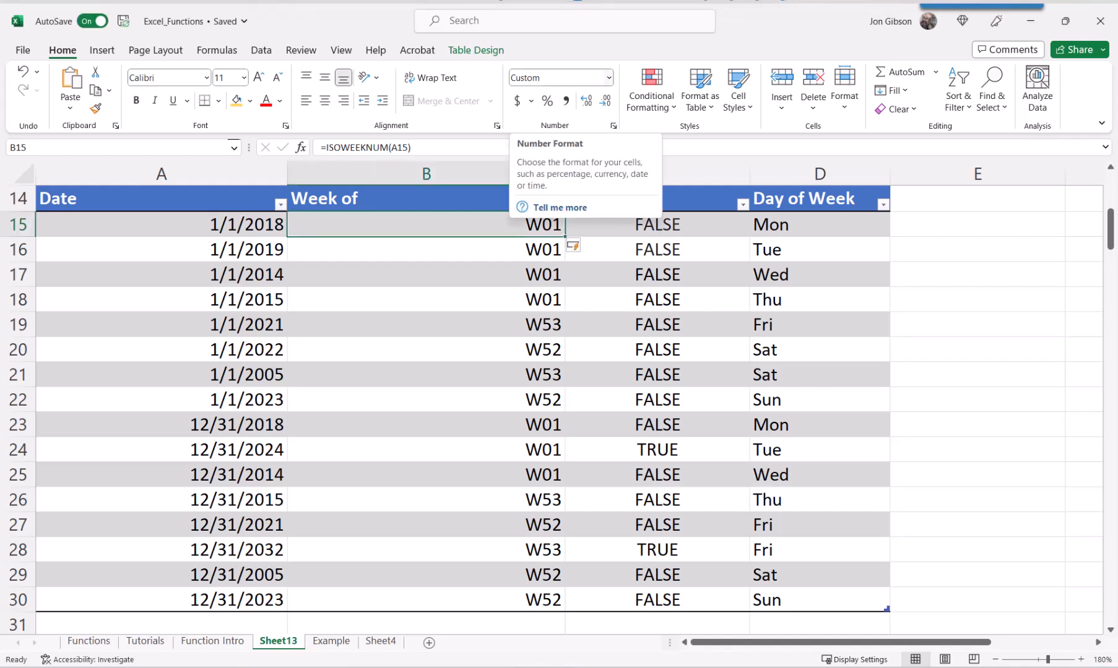
pyautogui.click(609, 77)
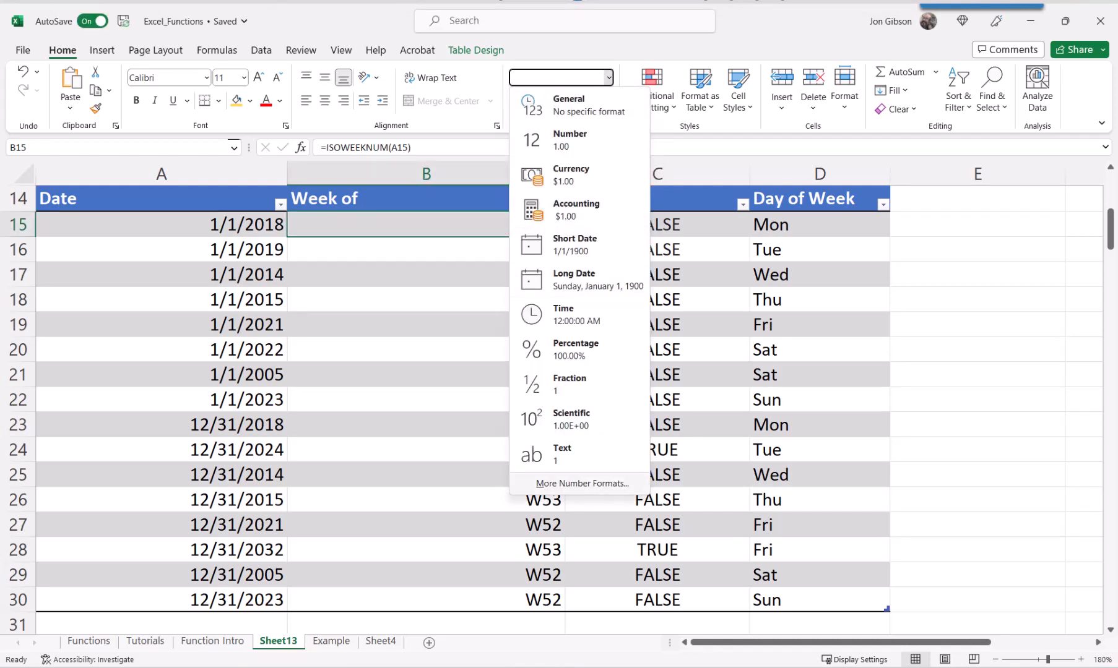
pyautogui.click(574, 482)
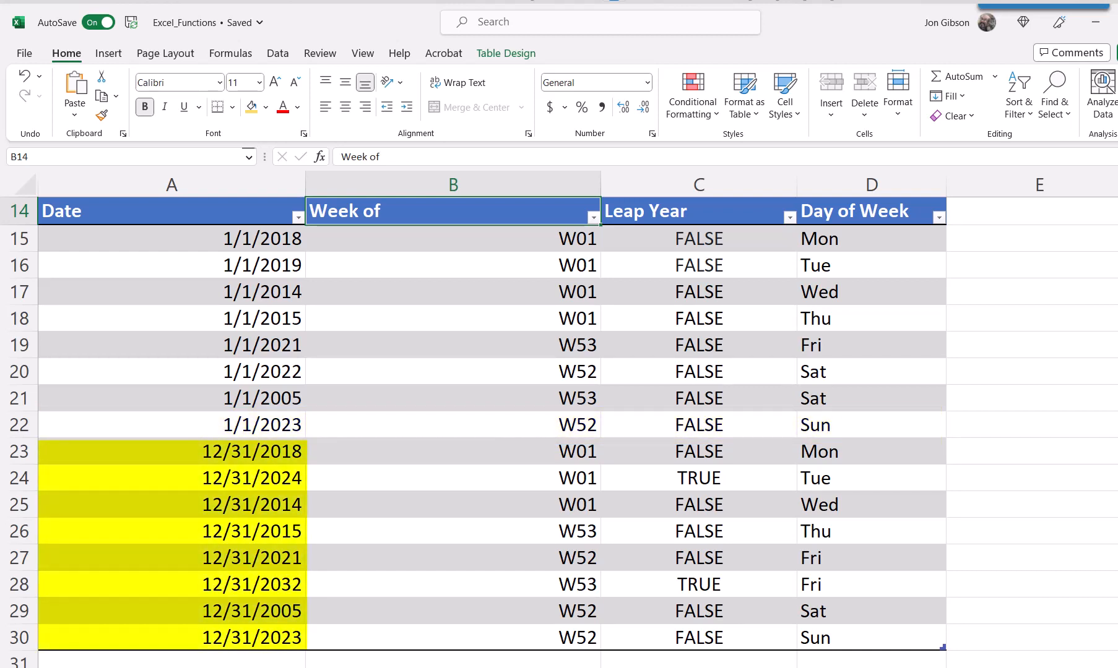
# - Fill the Pay Period Start Week (Mon) column by entering =isoweeknum(a36) in cell D36
pyautogui.hotkey('alt', 'Tab')
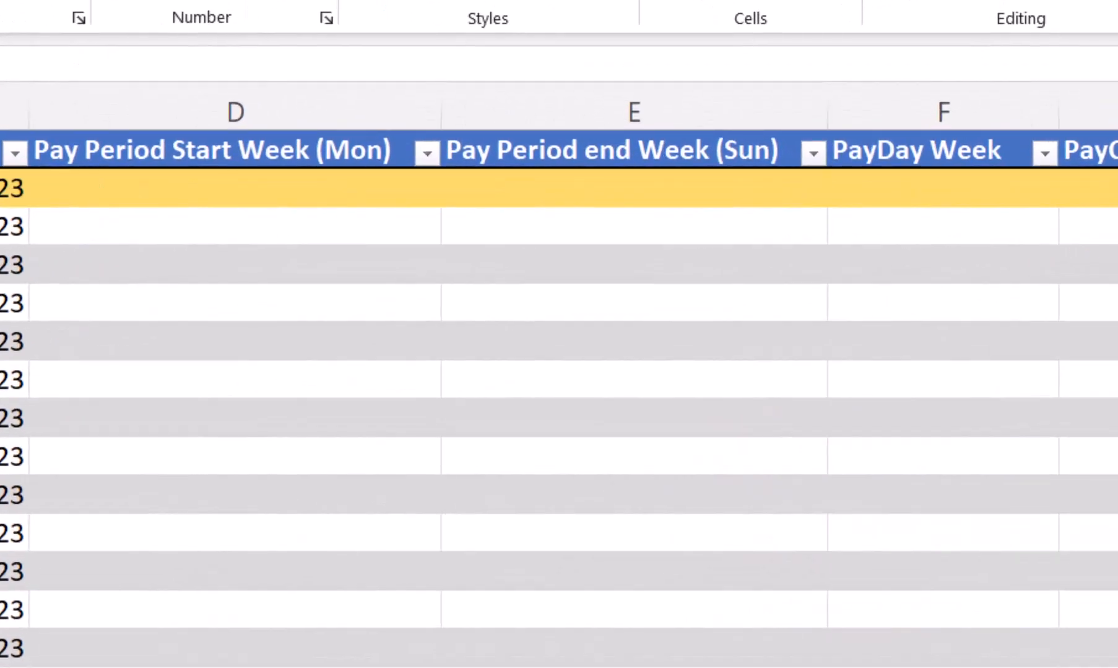
pyautogui.click(235, 188)
pyautogui.write('=')
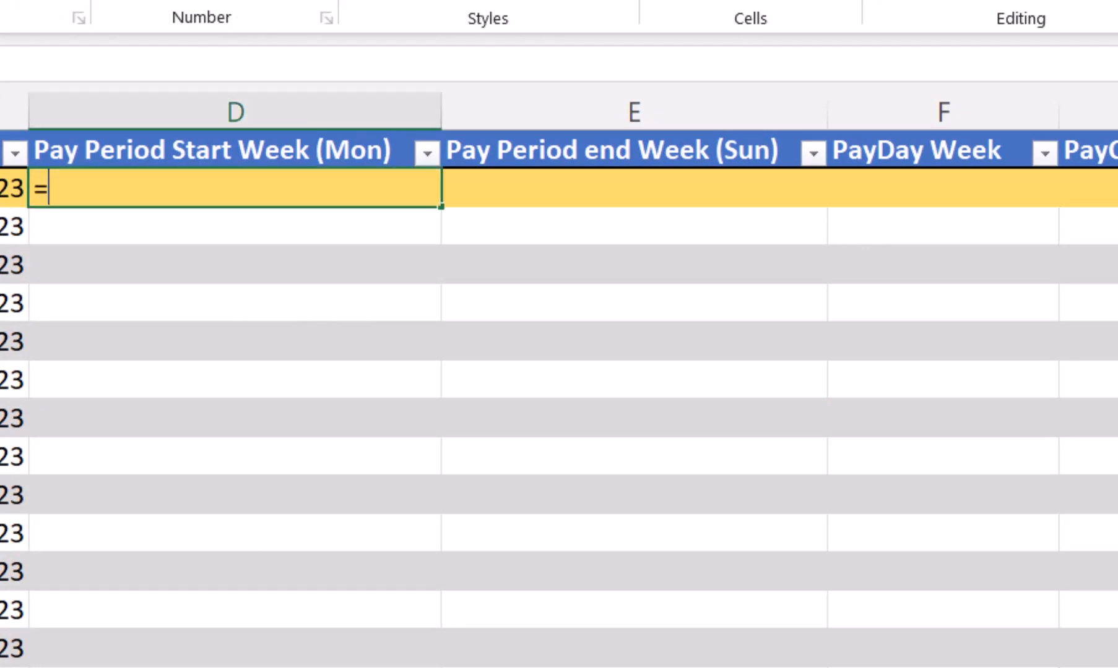
pyautogui.write('isowe')
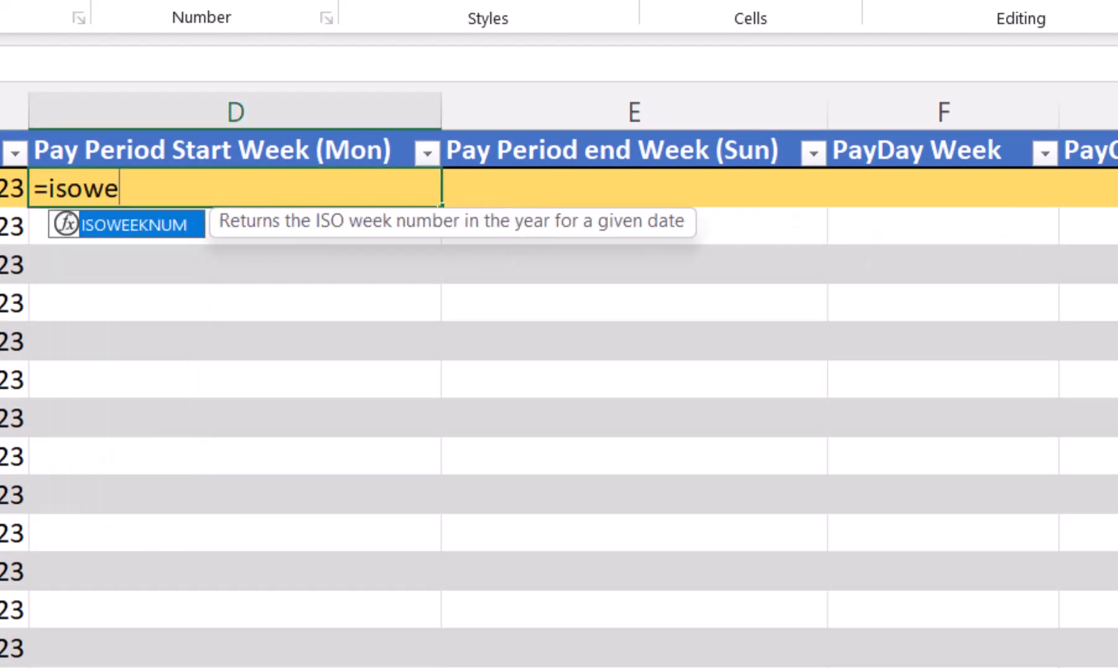
pyautogui.write('eknum(')
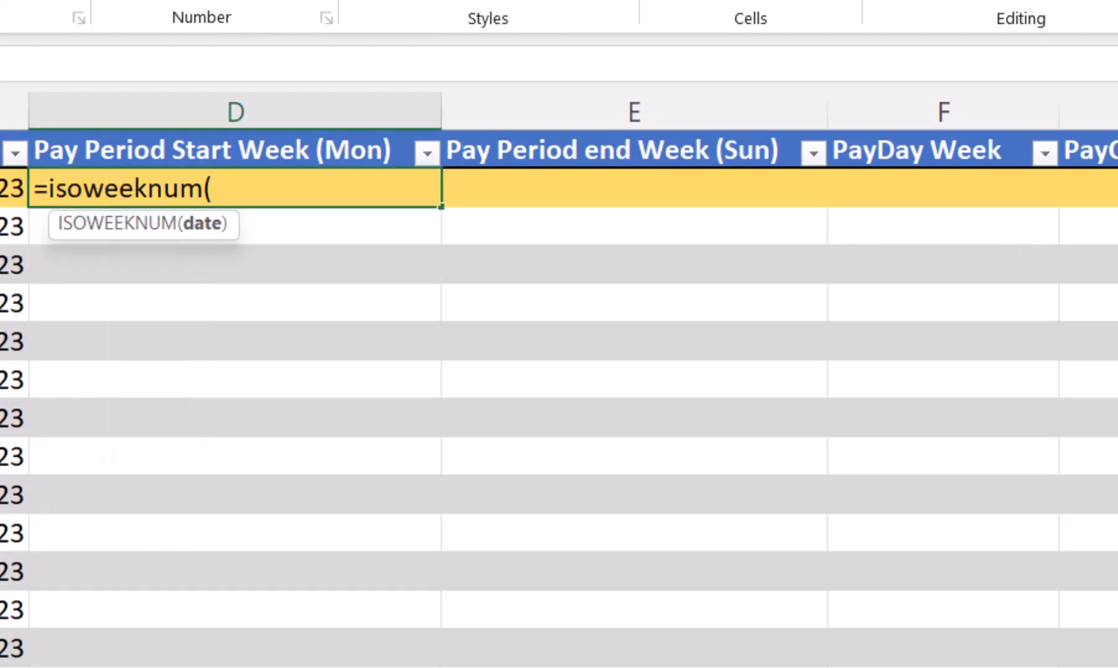
pyautogui.write('a36)')
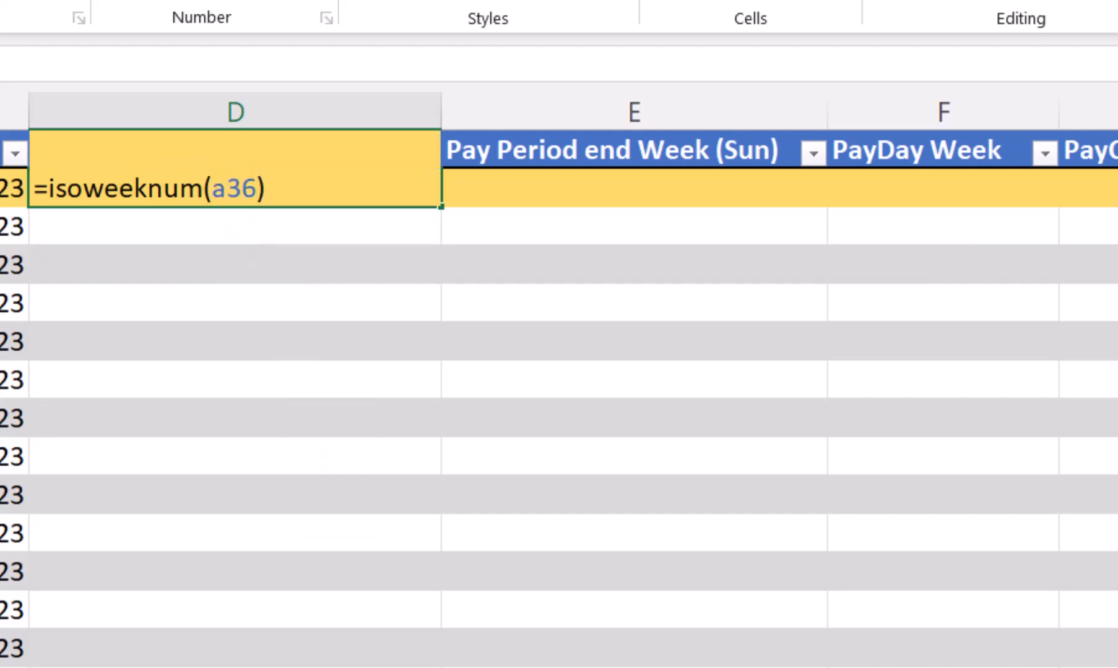
pyautogui.press('Return')
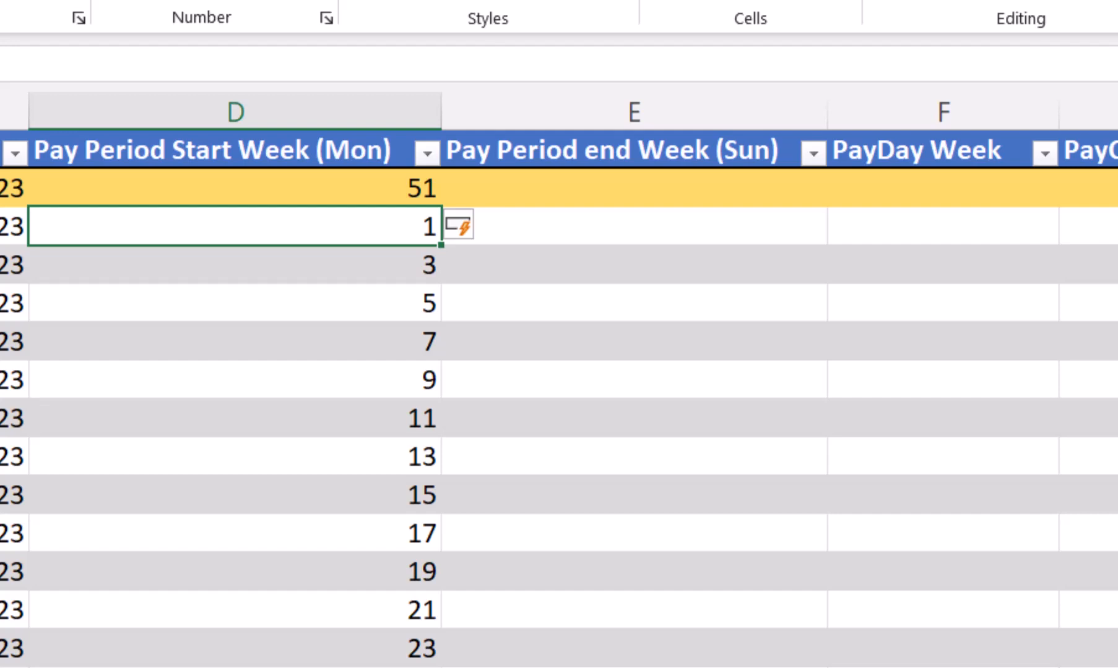
# - Fill the Pay Period end Week (Sun) column by entering =isoweeknum(b36) in cell E36
pyautogui.click(634, 188)
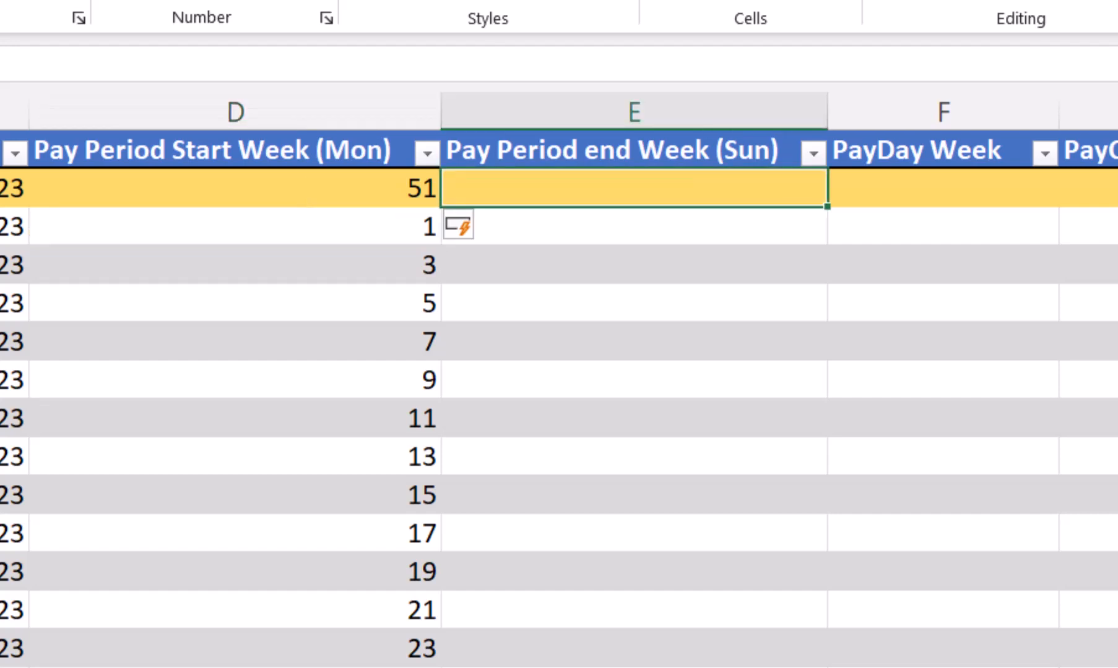
pyautogui.write('=i')
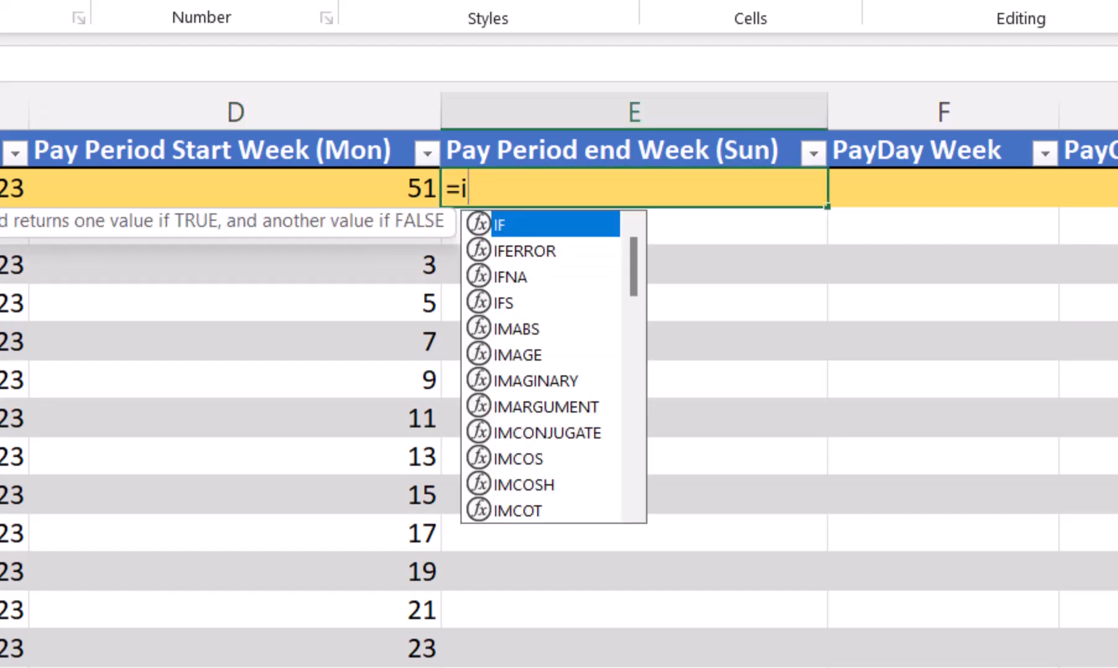
pyautogui.write('soweeknum(')
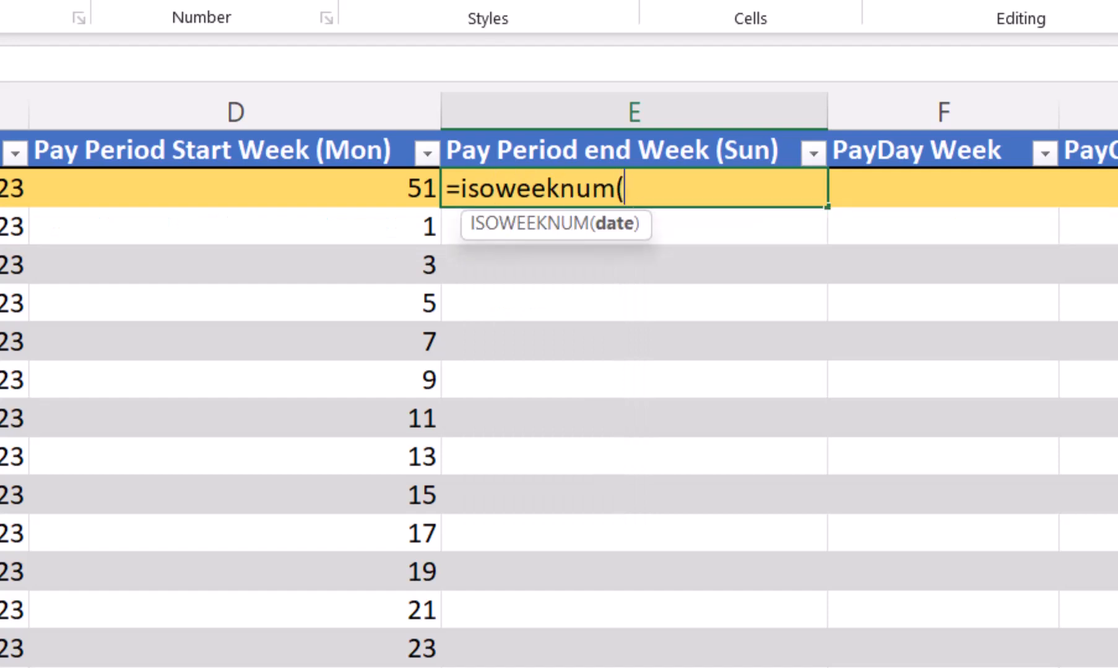
pyautogui.write('b36)')
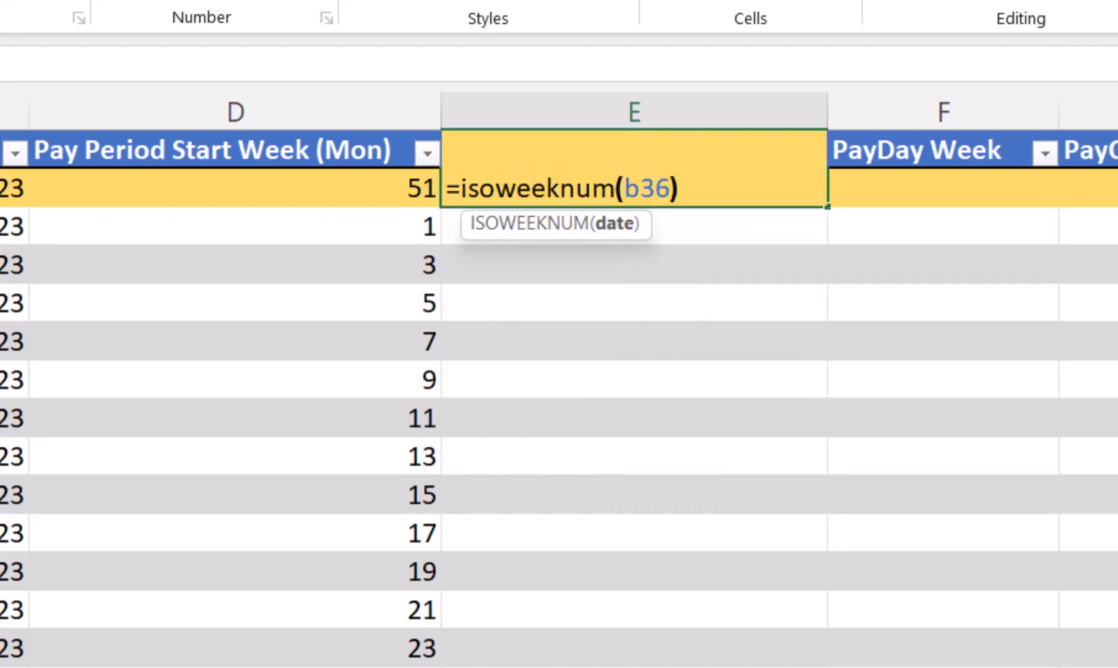
pyautogui.press('Return')
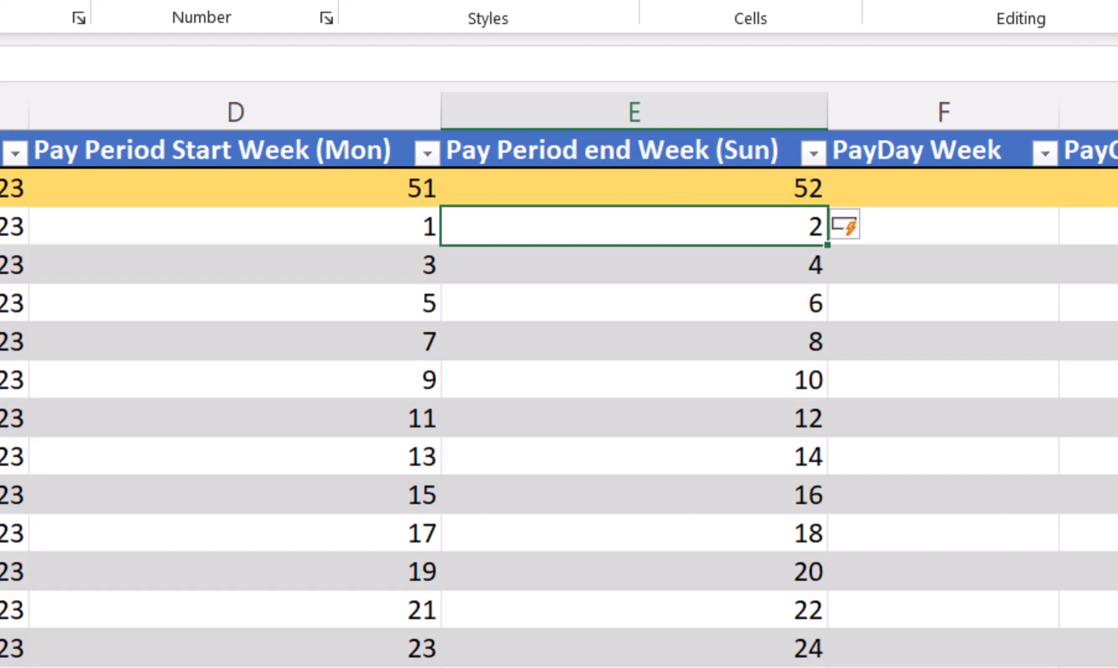
# - Fill the PayDay Week column by entering =isoweeknum(c36) in cell F36, and review the payroll rows around the year's end
pyautogui.click(944, 188)
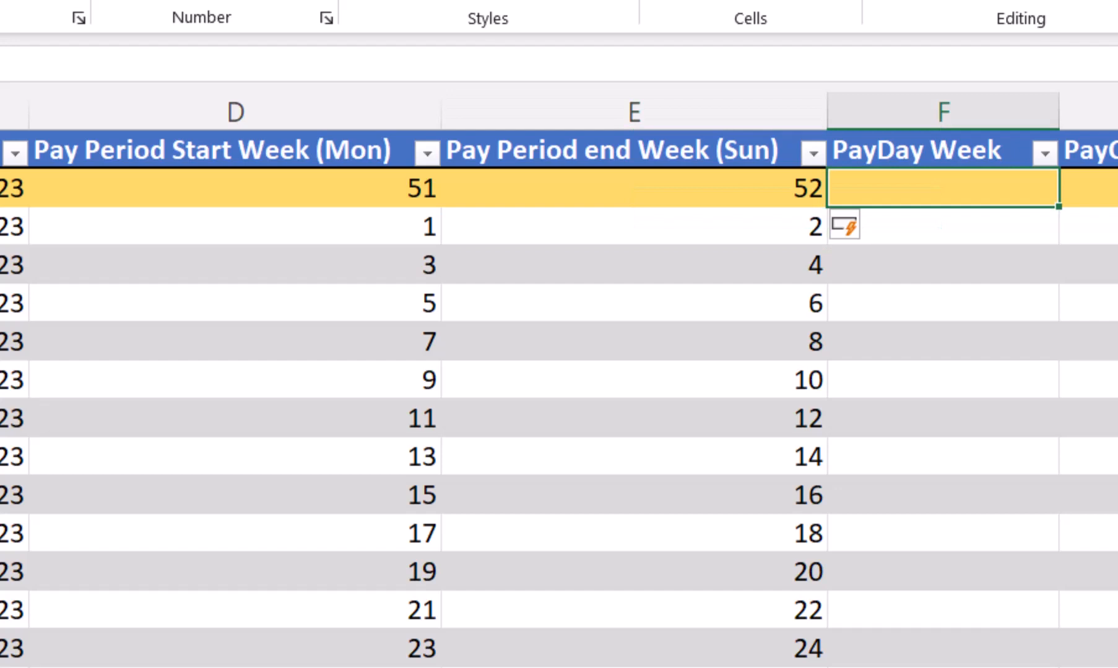
pyautogui.write('=isowee')
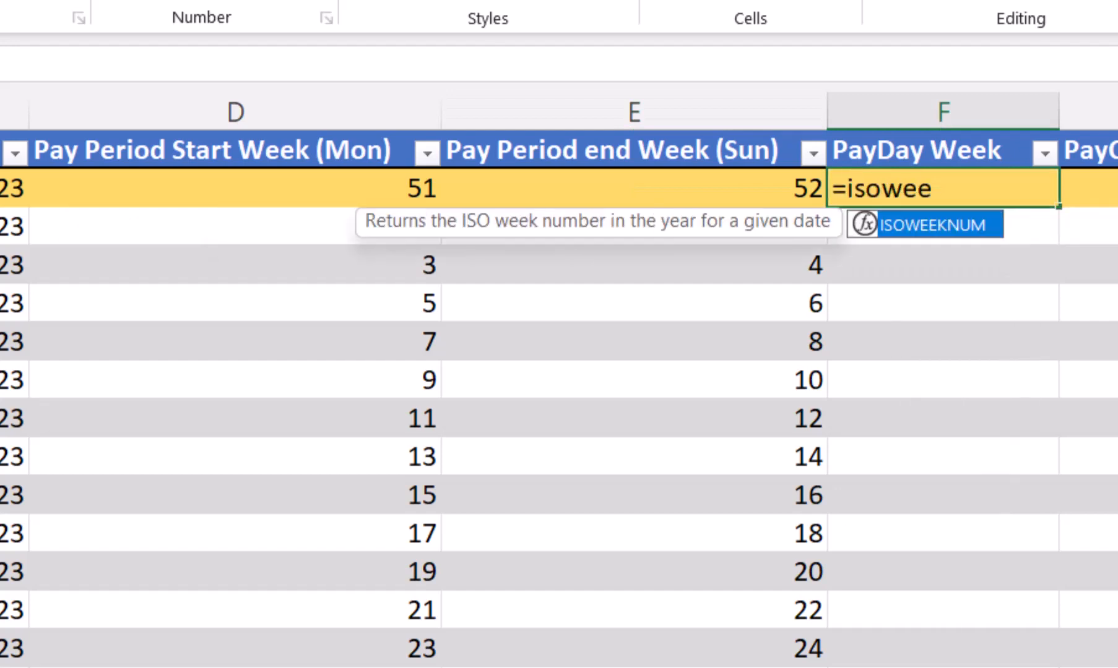
pyautogui.write('knum(c')
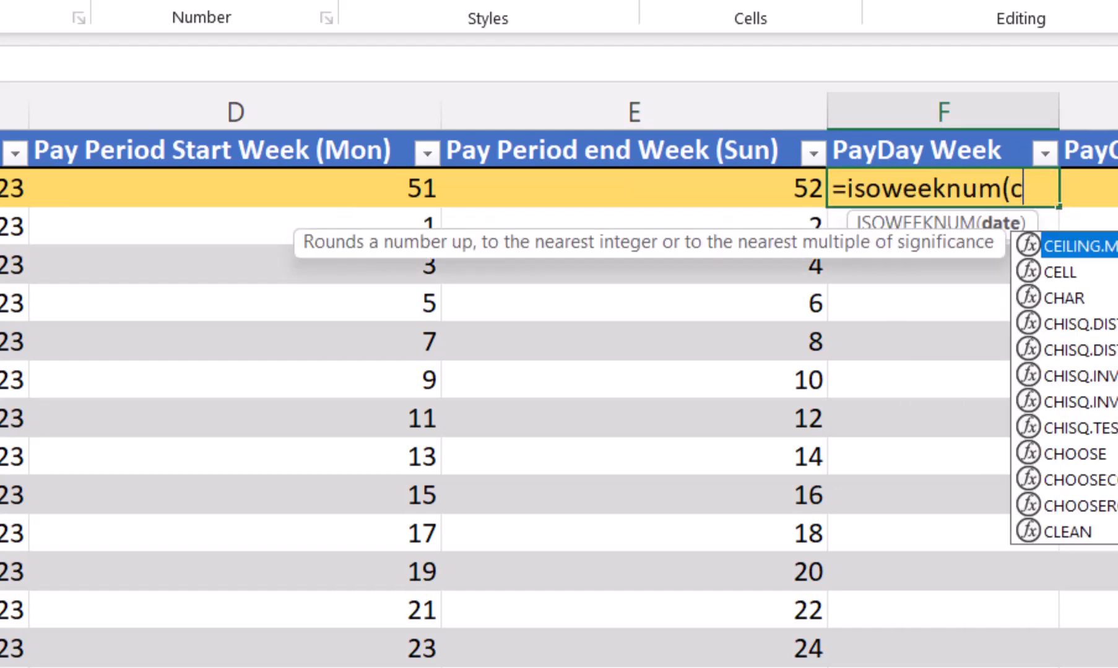
pyautogui.write('36)')
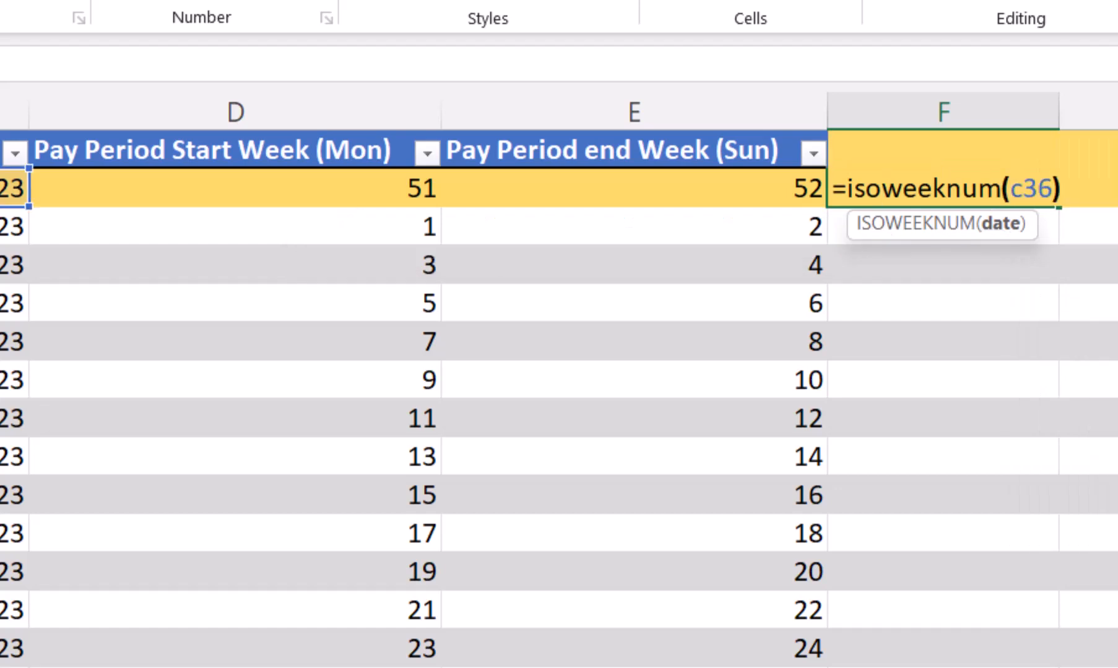
pyautogui.press('Return')
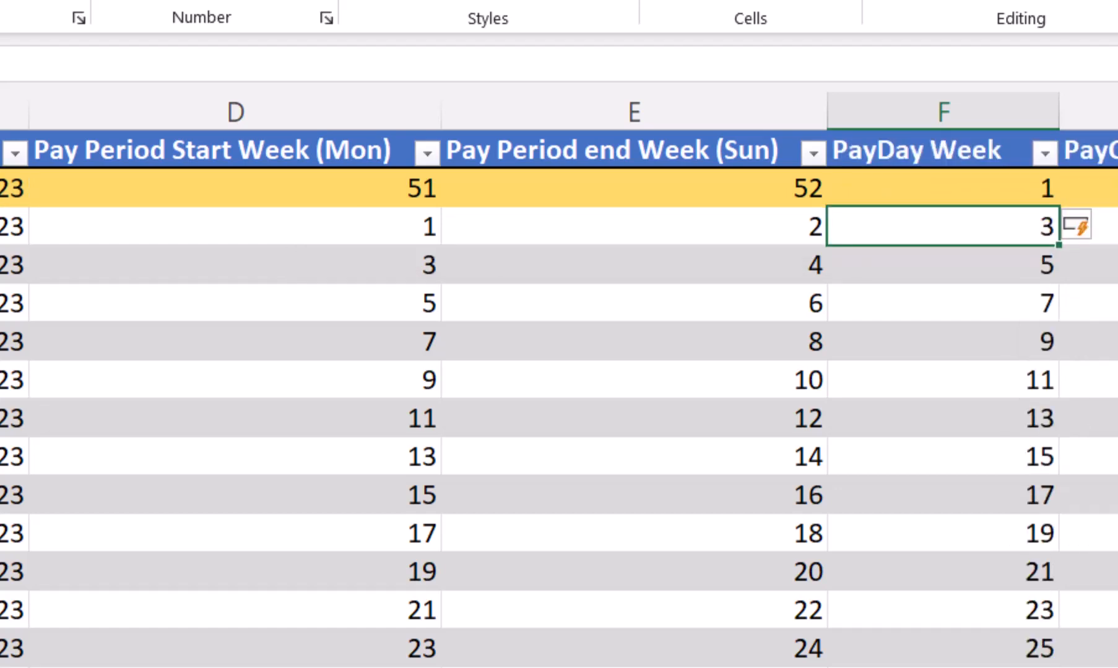
pyautogui.click(929, 151)
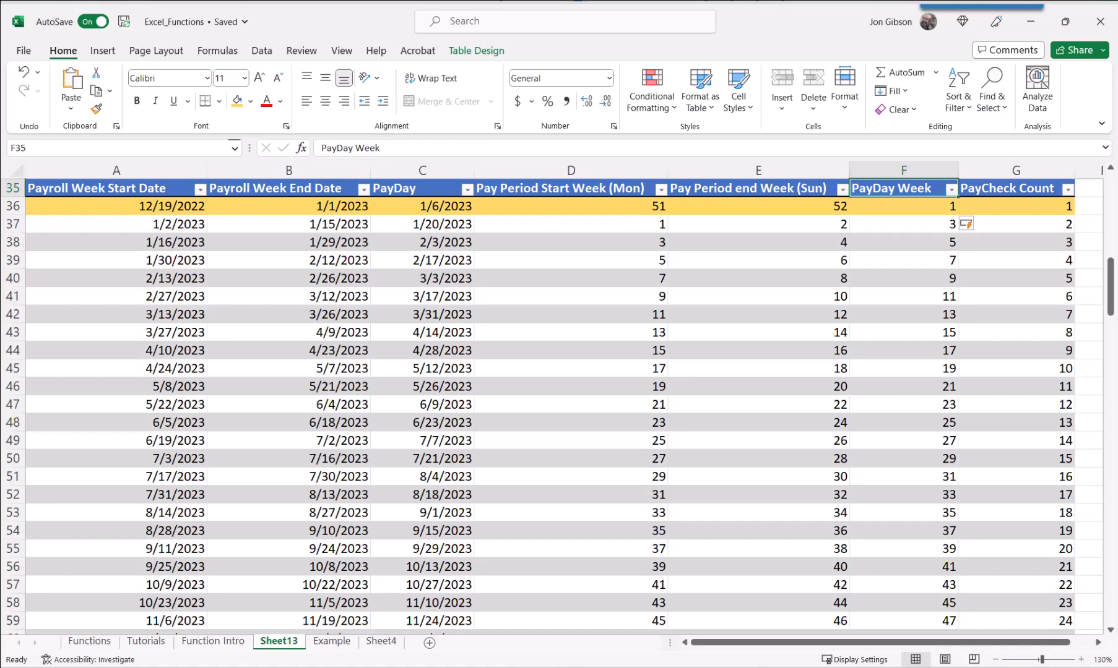
pyautogui.scroll(-2, 557, 403)
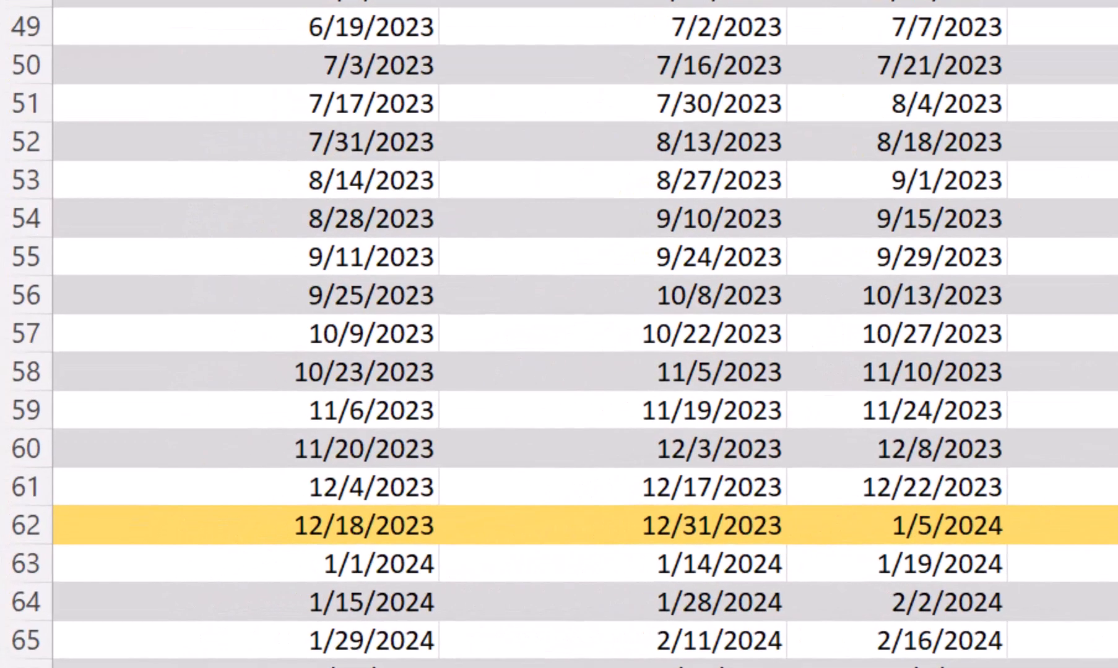